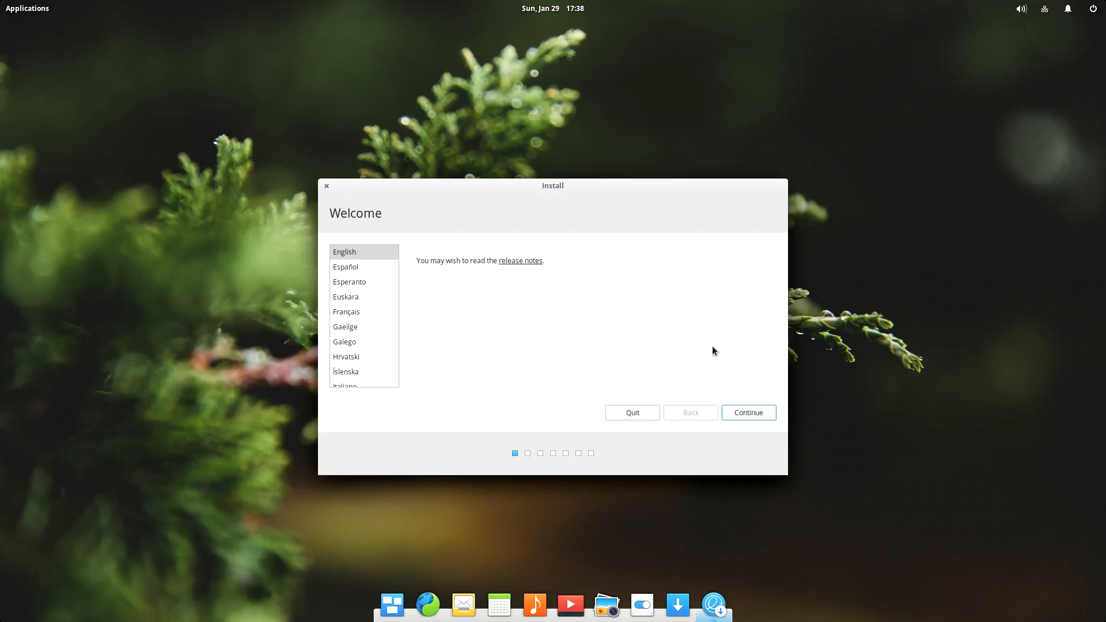
Continue past the Welcome page keeping English as the language
{"action": "left_click", "coordinate": [752, 412]}
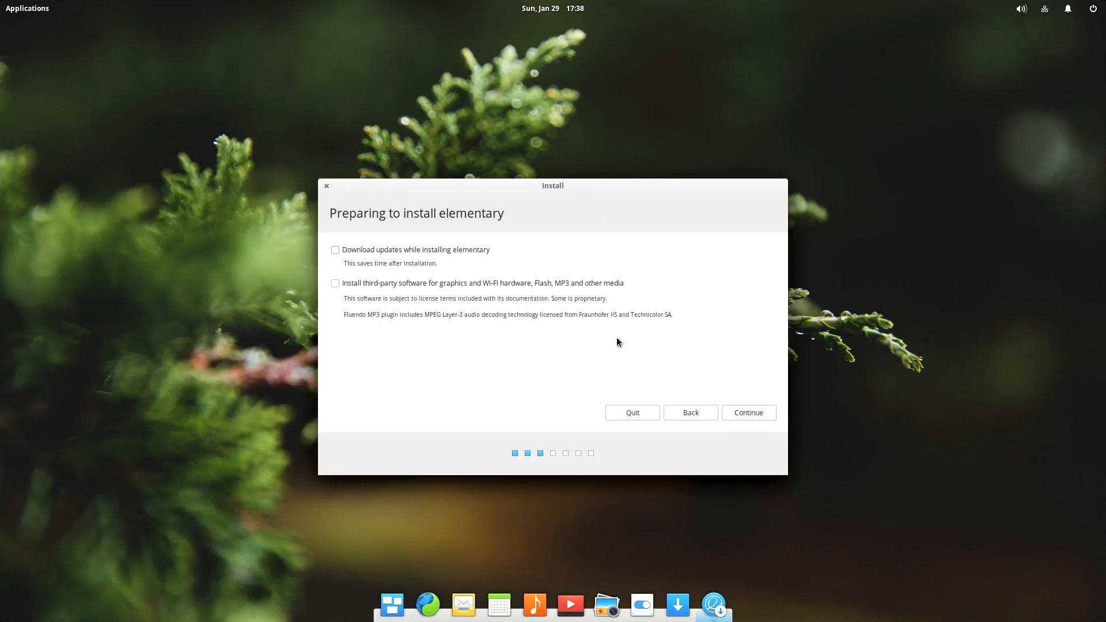
Enable downloading updates and installing third-party software, then continue to Installation type
{"action": "left_click", "coordinate": [382, 254]}
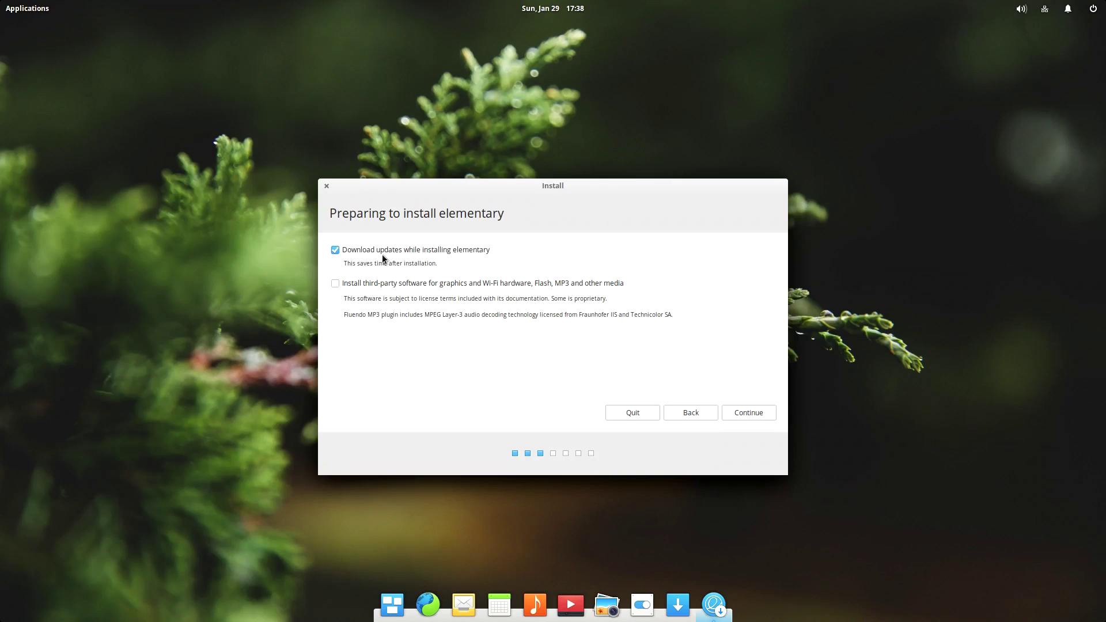
{"action": "left_click", "coordinate": [387, 288]}
{"action": "left_click_drag", "start_coordinate": [424, 314], "coordinate": [547, 320]}
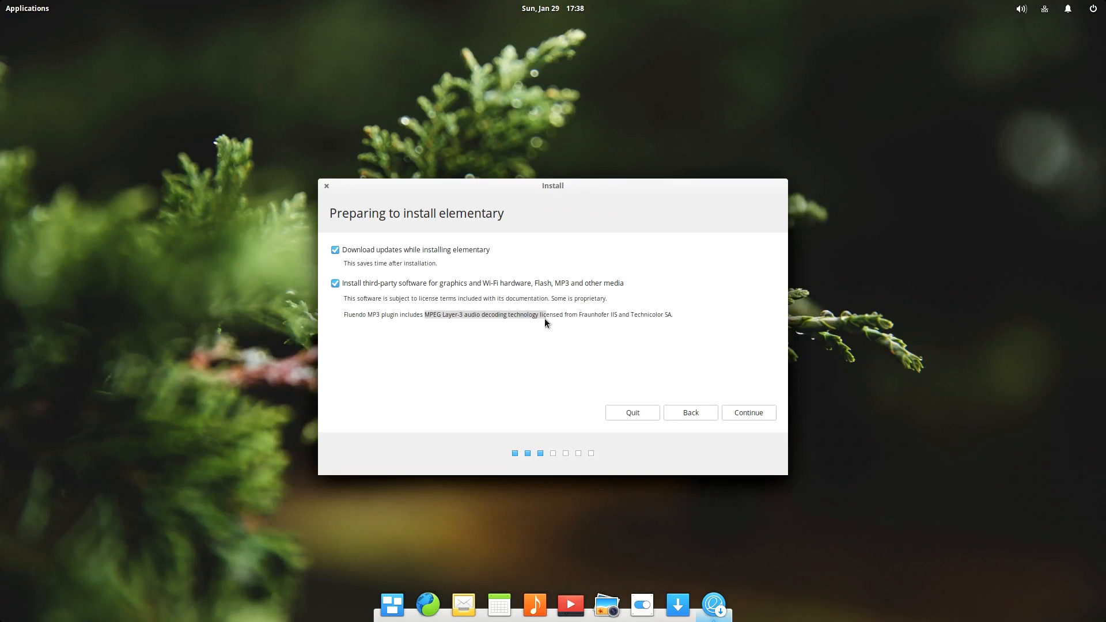
{"action": "left_click", "coordinate": [520, 318]}
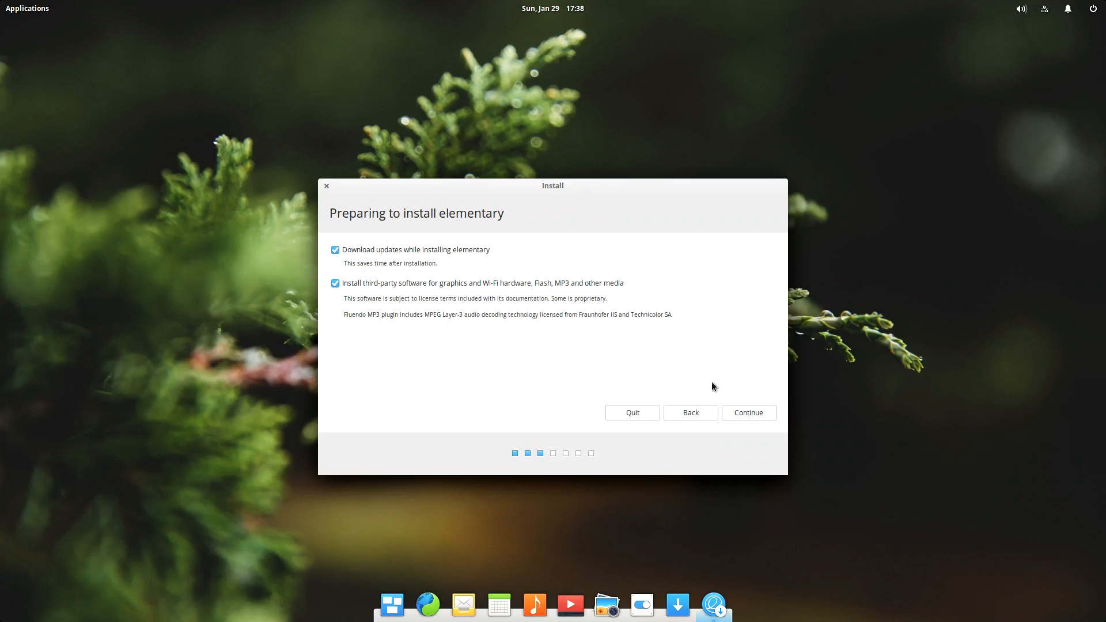
{"action": "left_click", "coordinate": [766, 412]}
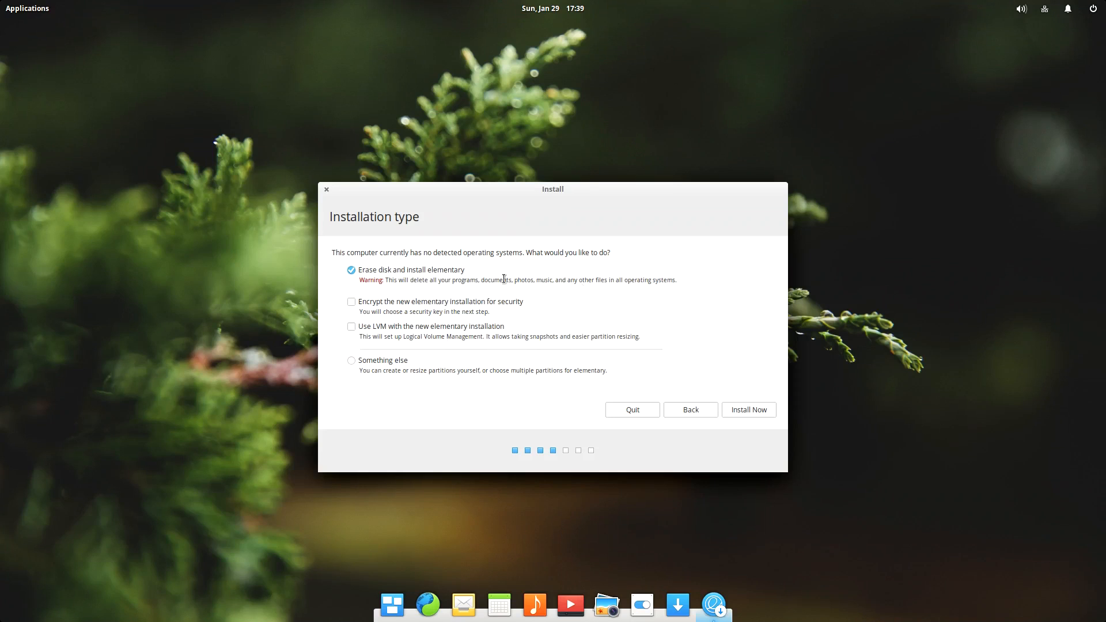
Install with 'Erase disk and install elementary' and confirm writing the partition changes
{"action": "left_click", "coordinate": [757, 410]}
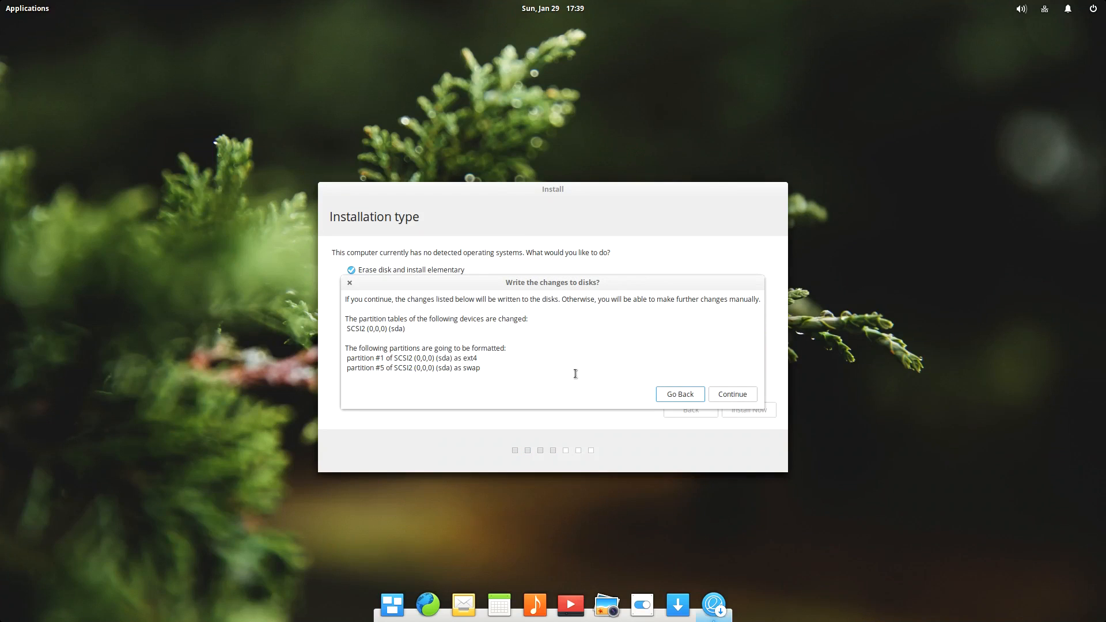
{"action": "left_click", "coordinate": [742, 394]}
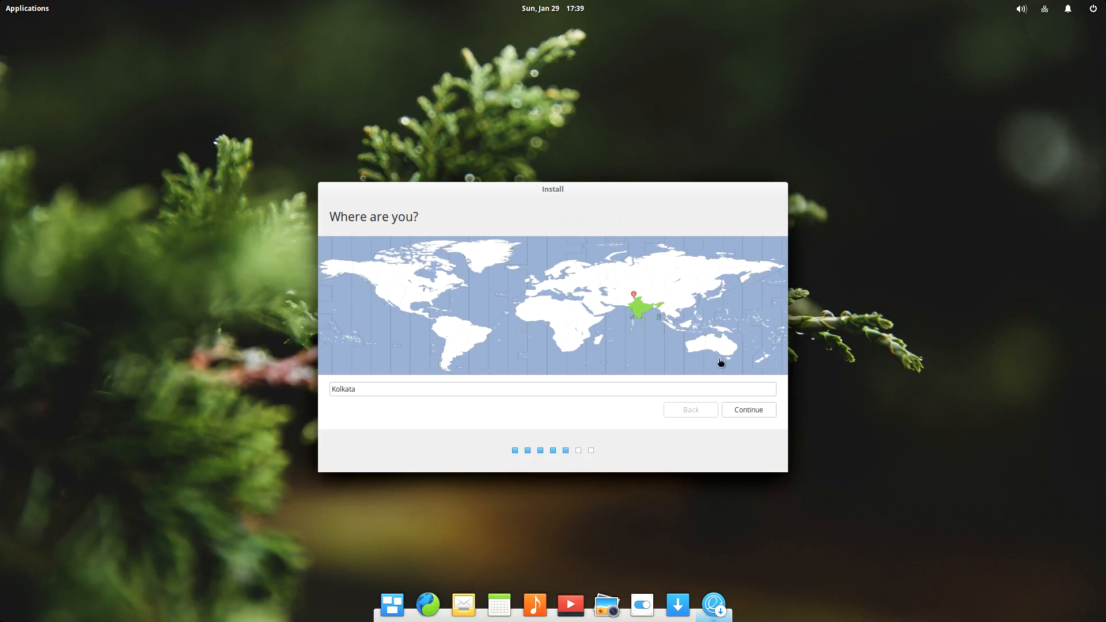
Accept Kolkata as the location and start keyboard layout detection, answering the key prompts
{"action": "left_click", "coordinate": [738, 411]}
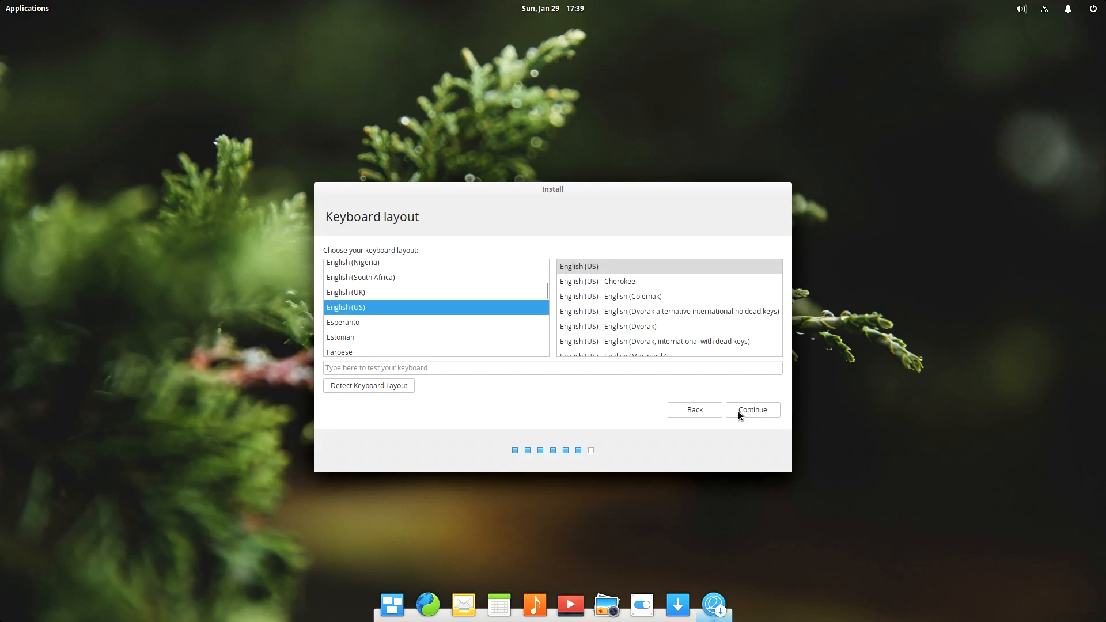
{"action": "left_click", "coordinate": [387, 386]}
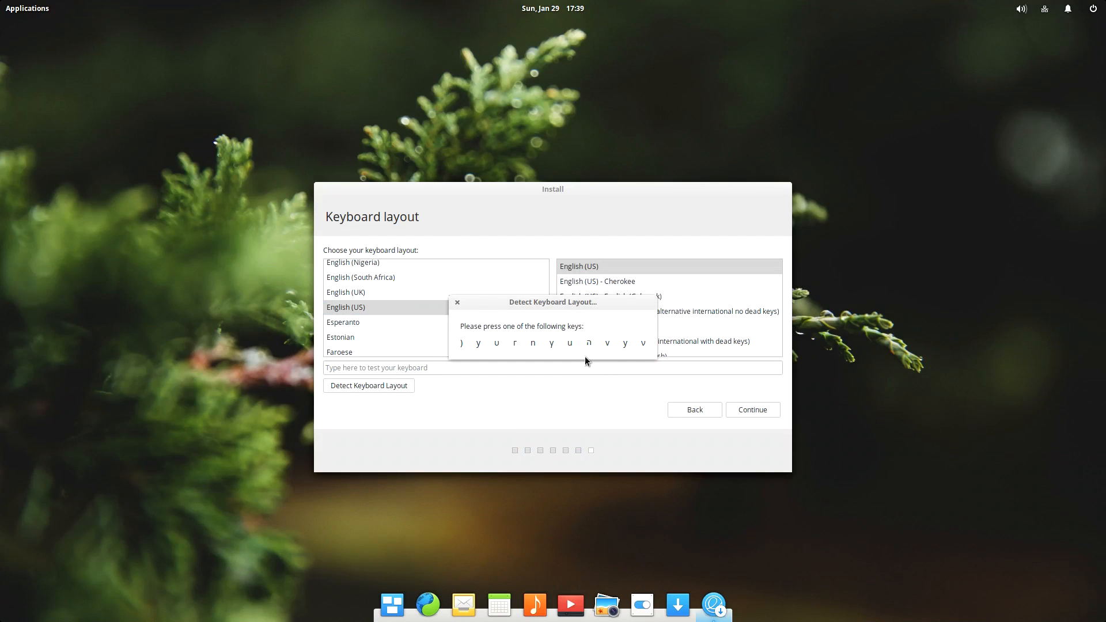
{"action": "key", "text": "y"}
{"action": "key", "text": "w"}
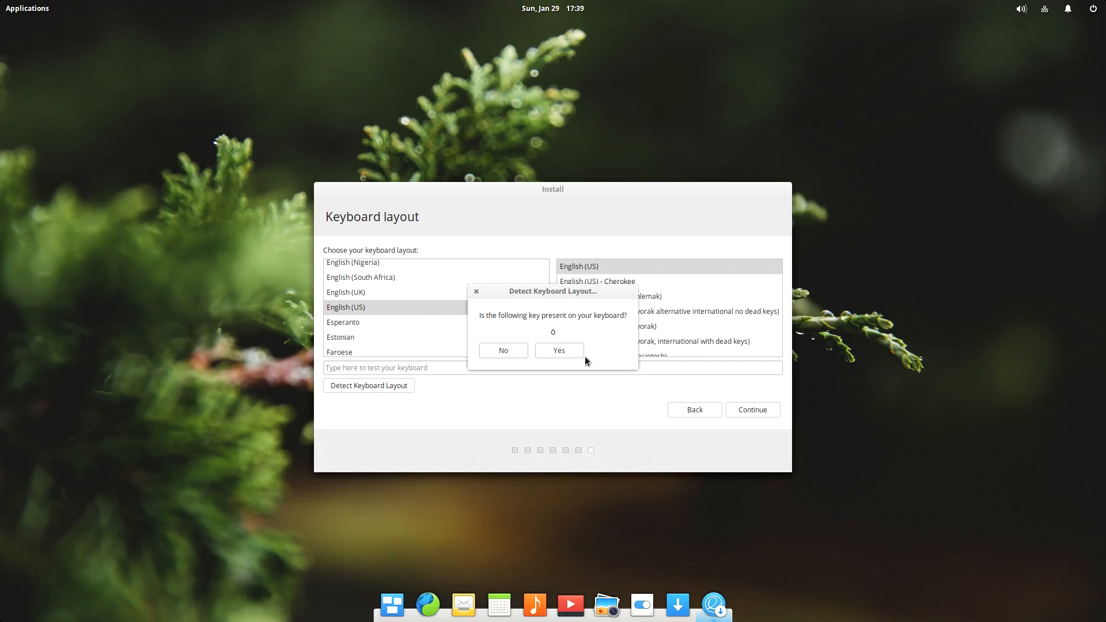
Finish detection with English (US) layout and continue to the account step
{"action": "left_click", "coordinate": [511, 349]}
{"action": "left_click", "coordinate": [511, 349]}
{"action": "left_click", "coordinate": [511, 350]}
{"action": "left_click", "coordinate": [511, 349]}
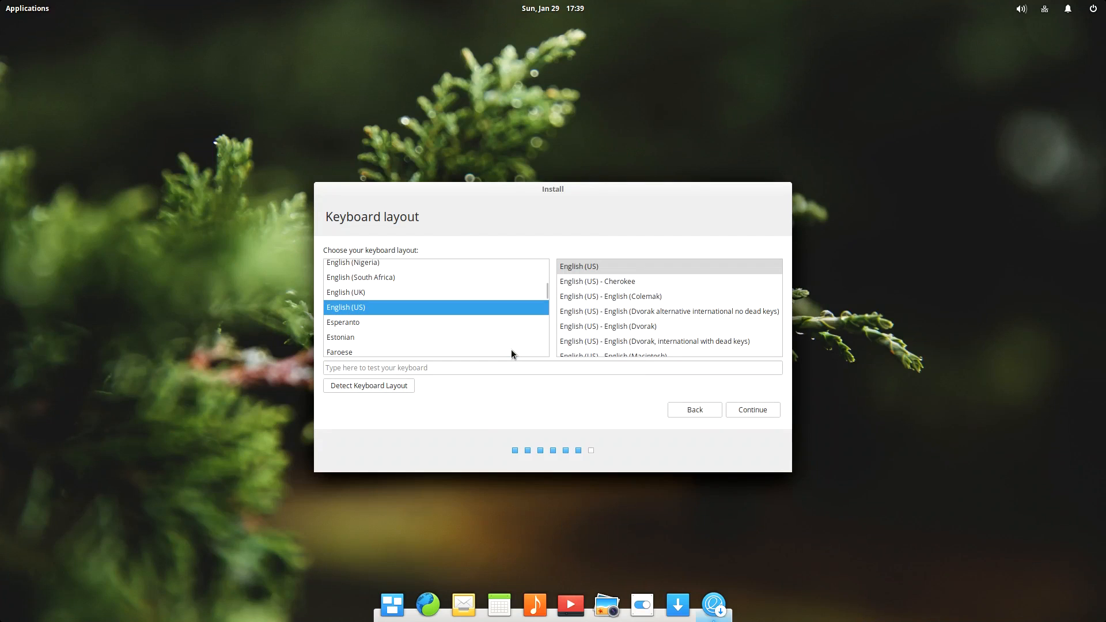
{"action": "left_click", "coordinate": [767, 414]}
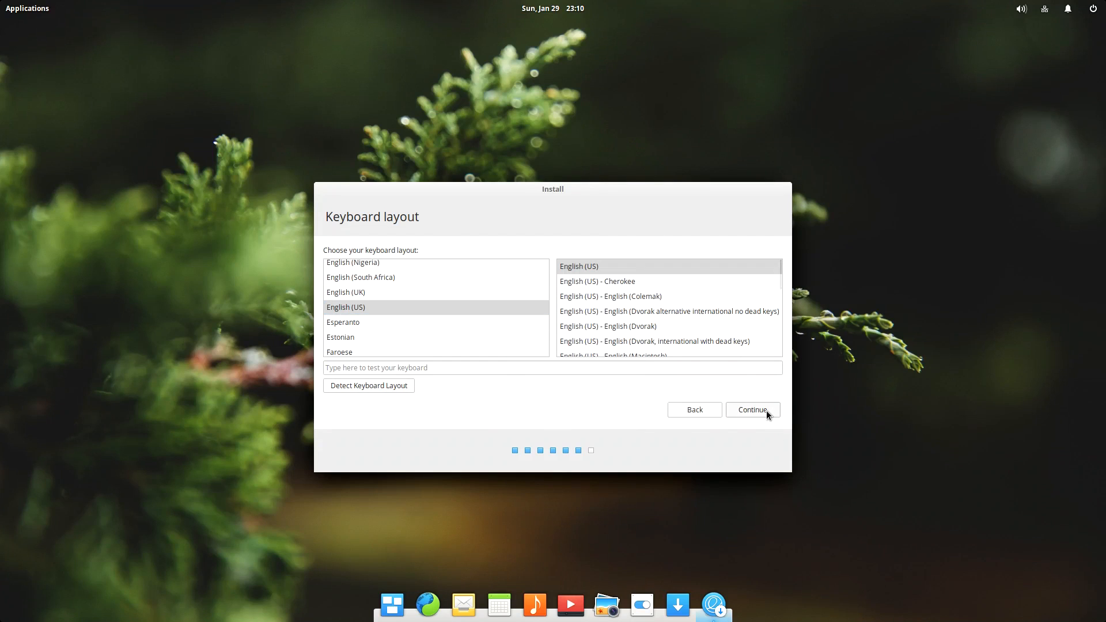
{"action": "left_click", "coordinate": [767, 411]}
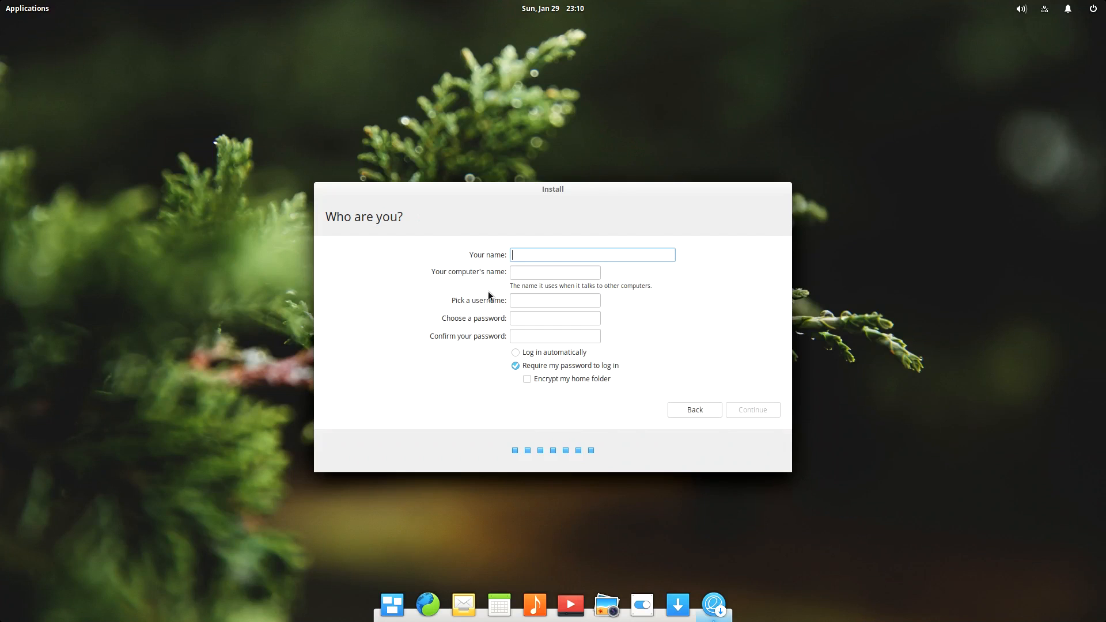
{"action": "type", "text": "jotpreet"}
Fill the name jotpreet, computer name, username and matching password, and choose Log in automatically
{"action": "key", "text": "Tab"}
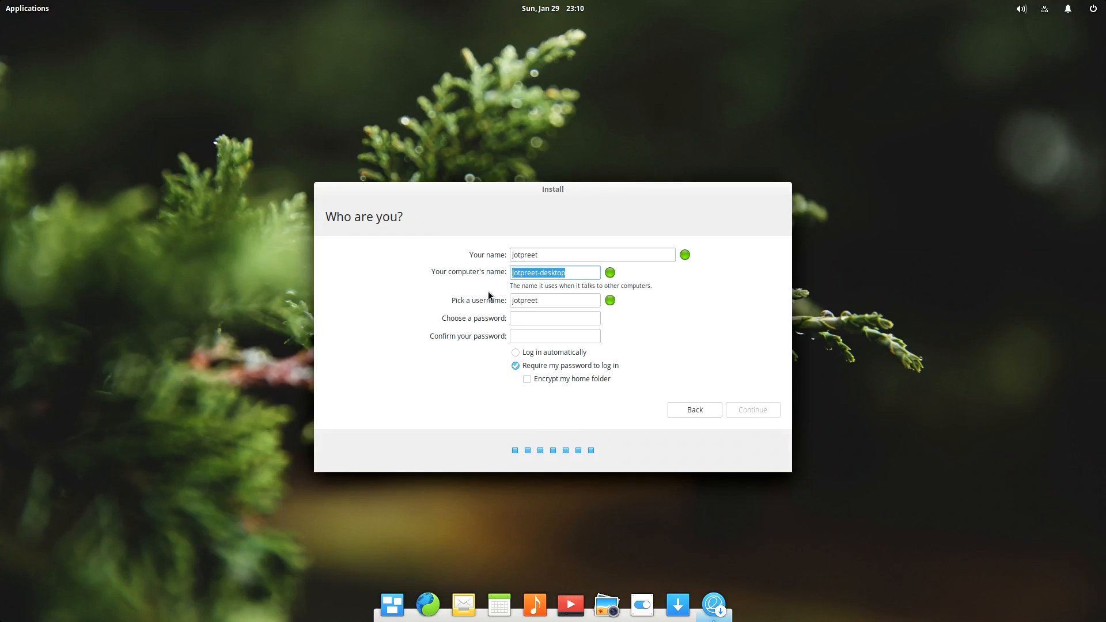
{"action": "type", "text": "iamlinuxus"}
{"action": "type", "text": "er"}
{"action": "key", "text": "Tab"}
{"action": "key", "text": "Tab"}
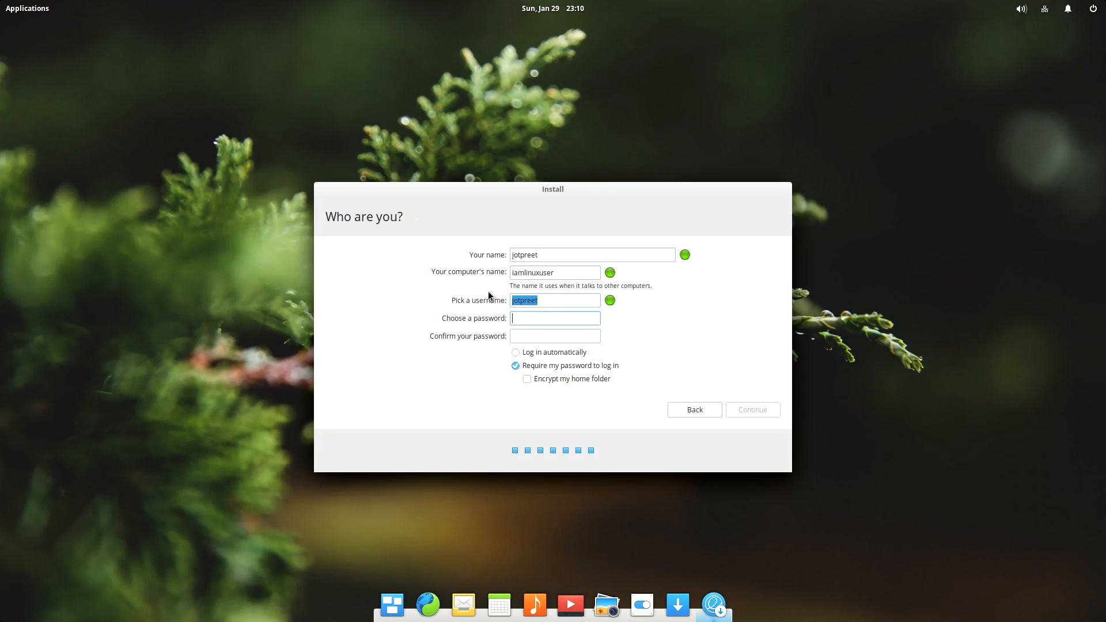
{"action": "type", "text": "jo"}
{"action": "type", "text": "tpreet"}
{"action": "key", "text": "Tab"}
{"action": "type", "text": "jotpr"}
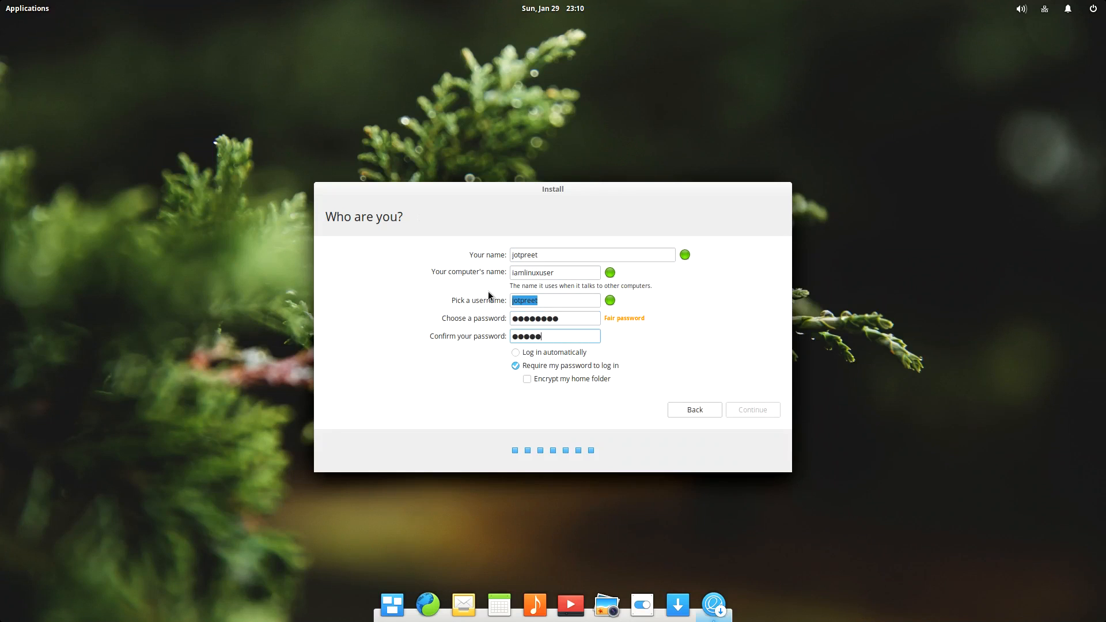
{"action": "type", "text": "eet"}
{"action": "left_click", "coordinate": [543, 353]}
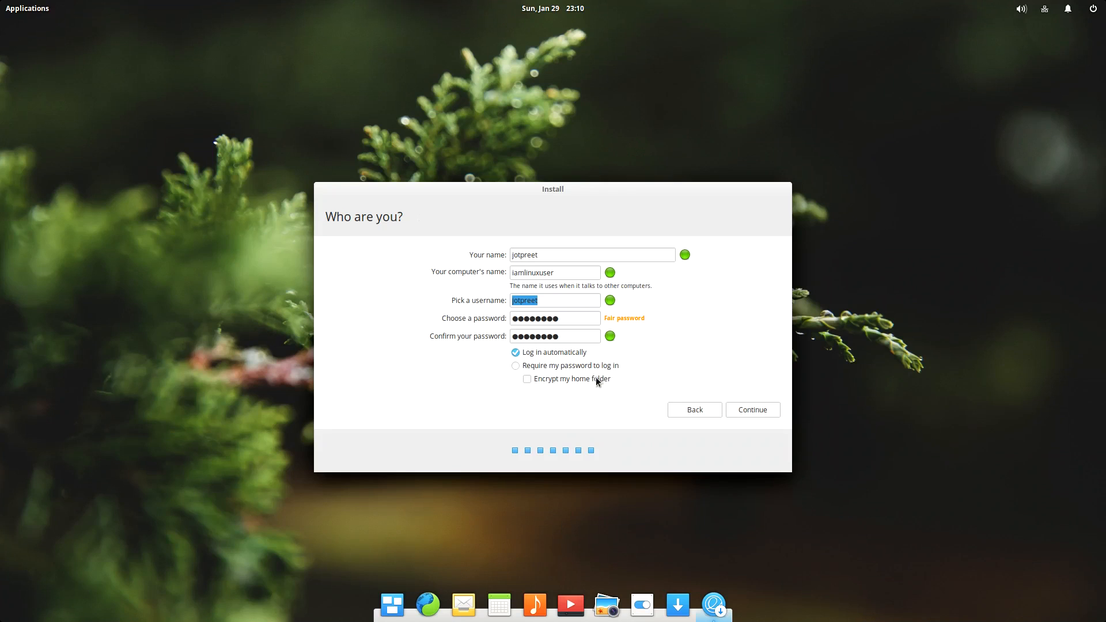
Submit the account details so the installer begins copying files
{"action": "left_click", "coordinate": [760, 410]}
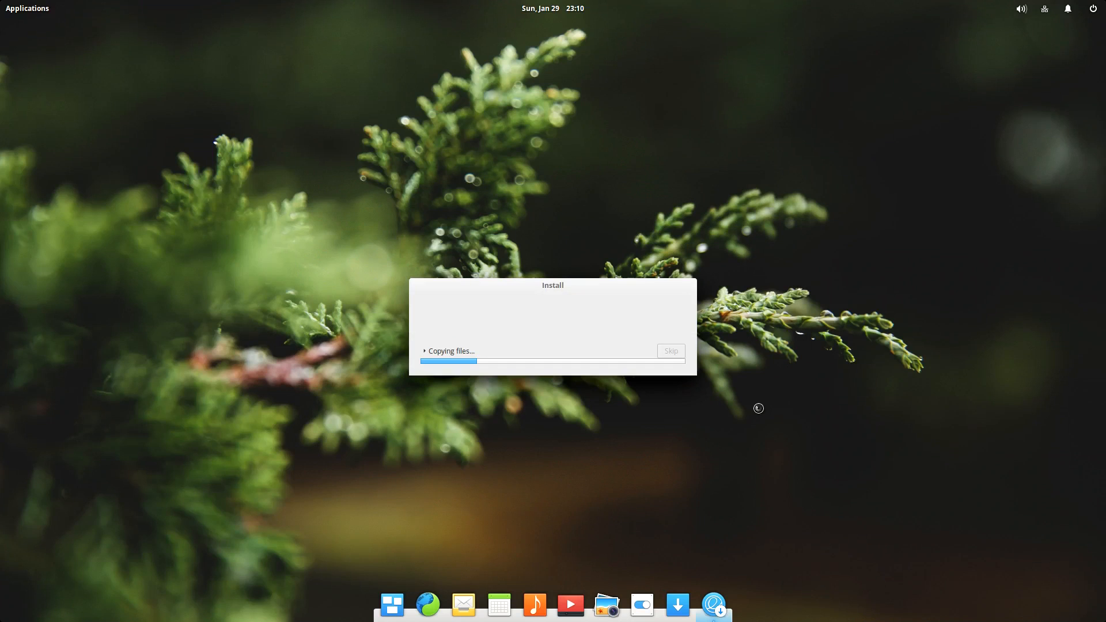